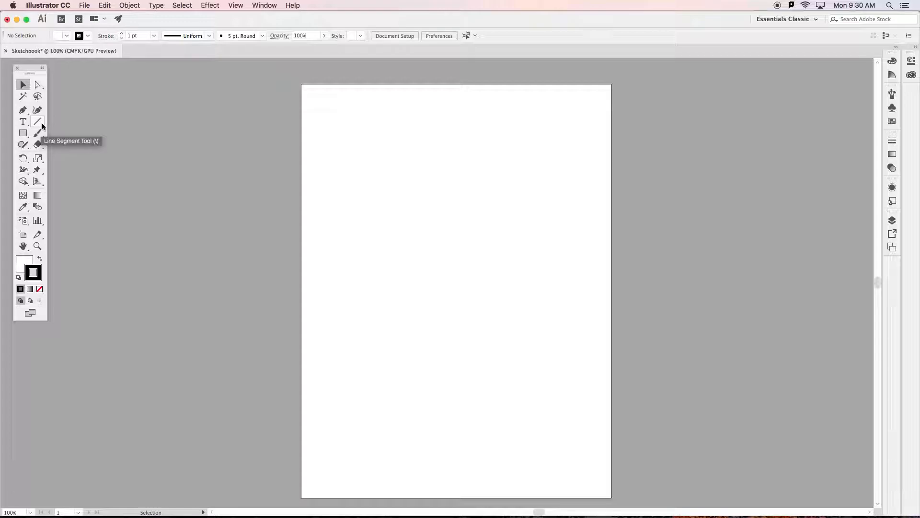
Draw a slanted line about 2.4 in long near the page's upper left, and add a 1 in line at a 0° angle beside it.
left_click_drag(39, 122, 63, 123)
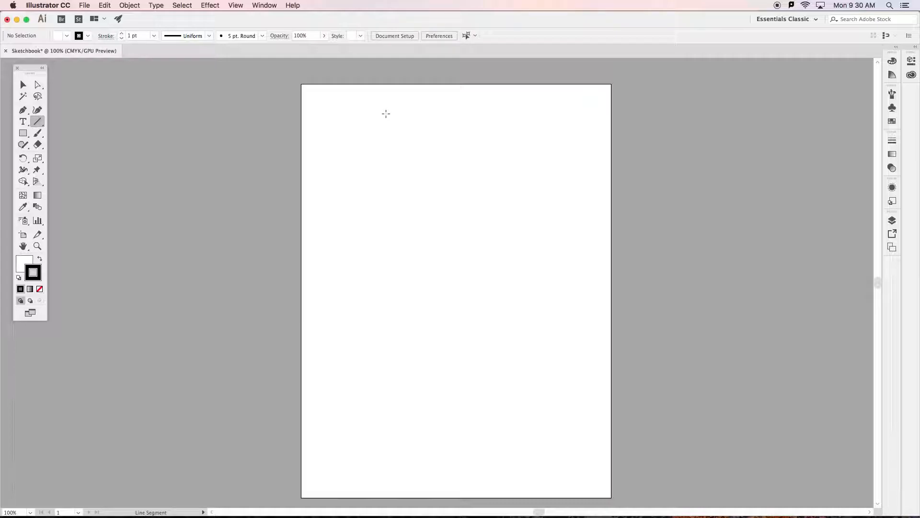
left_click_drag(386, 114, 360, 191)
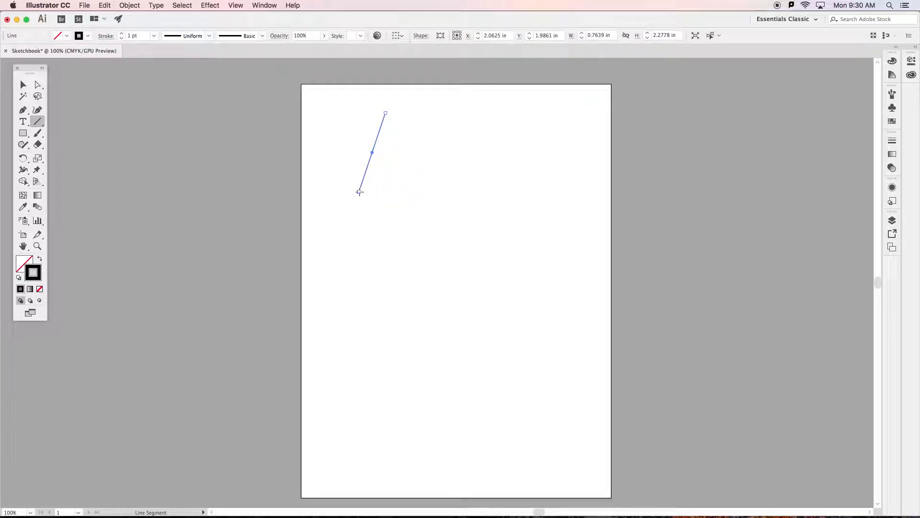
left_click(462, 138)
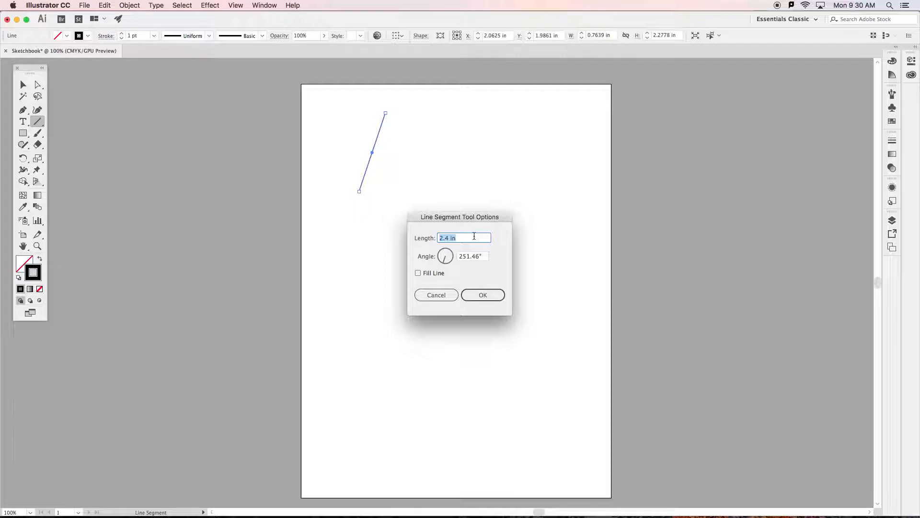
type("1")
left_click_drag(487, 258, 460, 255)
type("0")
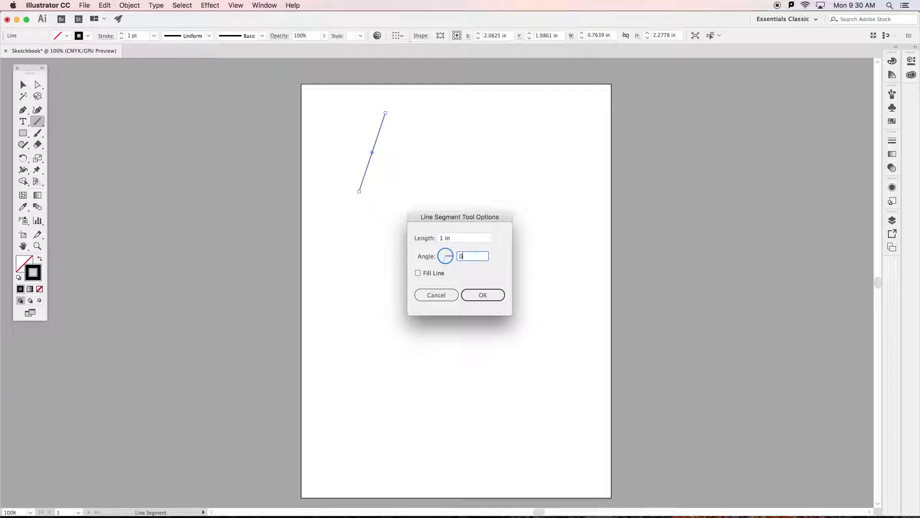
left_click(483, 295)
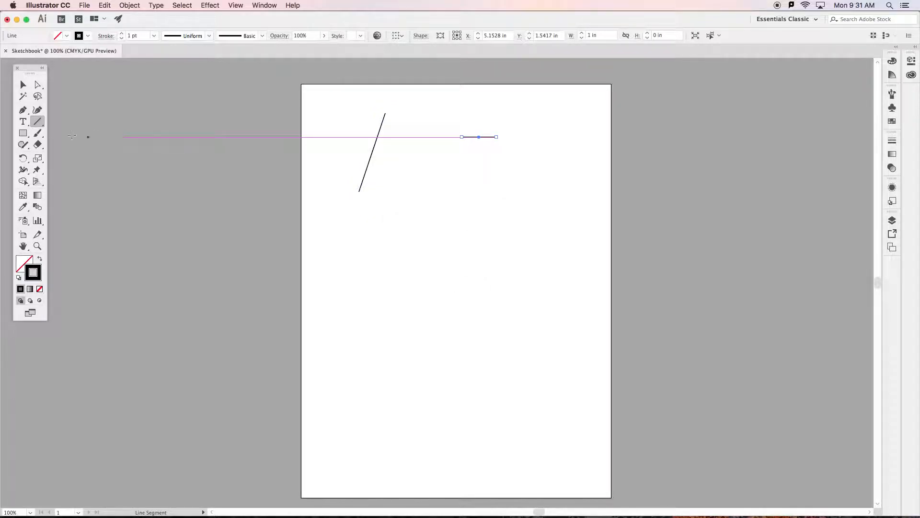
Draw a freehand arc about 0.67 in wide and 1.82 in high between and below the two lines.
left_click(38, 122)
left_click(60, 134)
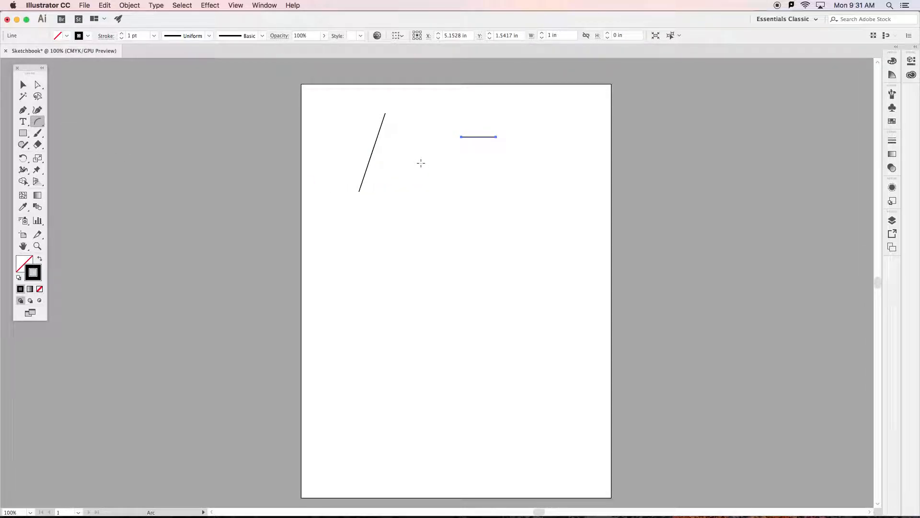
left_click_drag(421, 163, 397, 226)
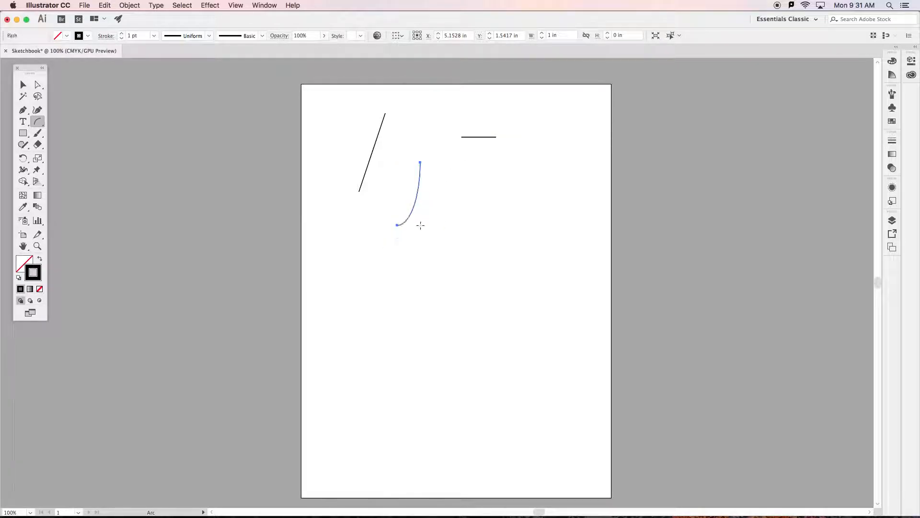
Add a second arc with X-axis and Y-axis lengths of 1 in and its slope shifted towards concave.
left_click(469, 186)
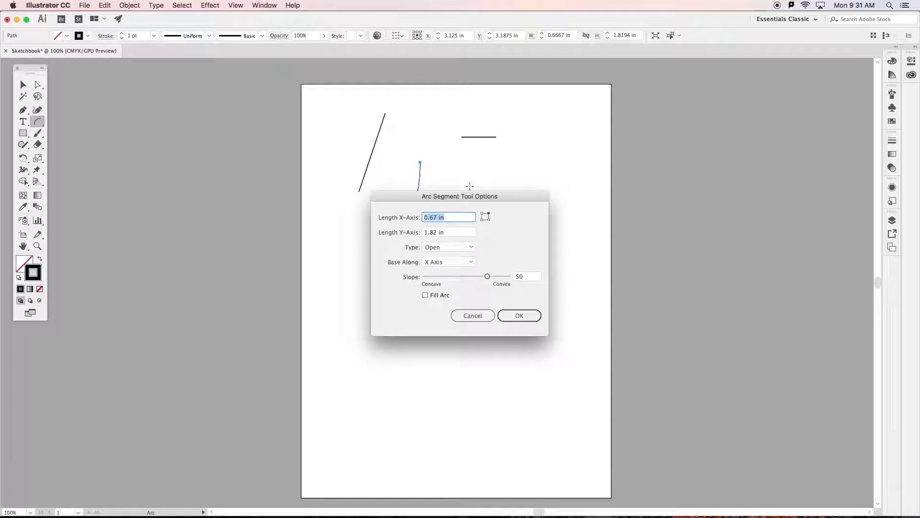
left_click_drag(487, 276, 451, 277)
key("Tab")
type("1")
key("Tab")
type("1")
left_click(518, 315)
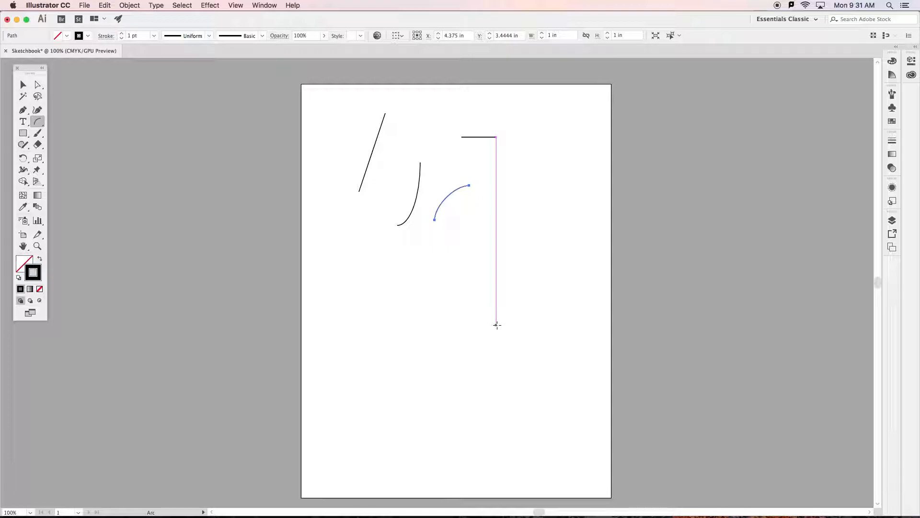
Draw a spiral about 2.3 by 2.55 in, and place another with radius 1.5297 in, 80% decay and 10 segments to its right.
left_click(40, 126)
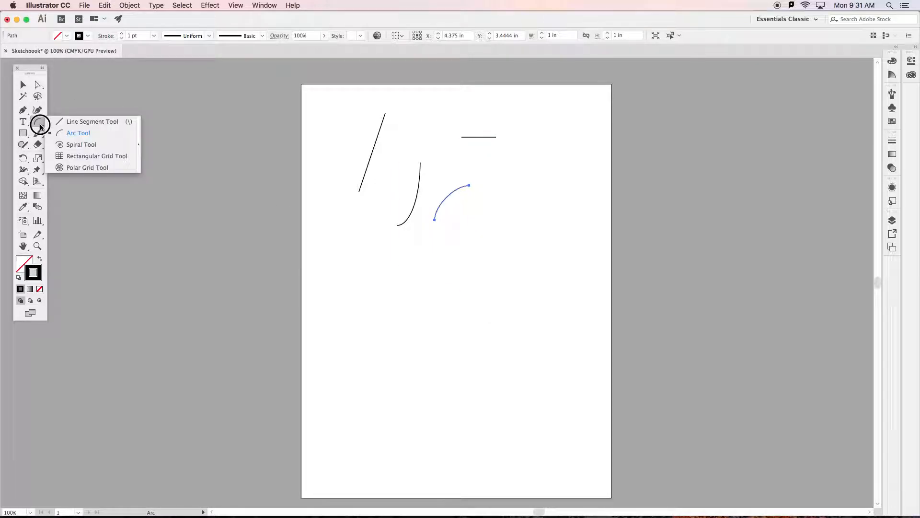
left_click(60, 144)
left_click_drag(493, 153, 548, 185)
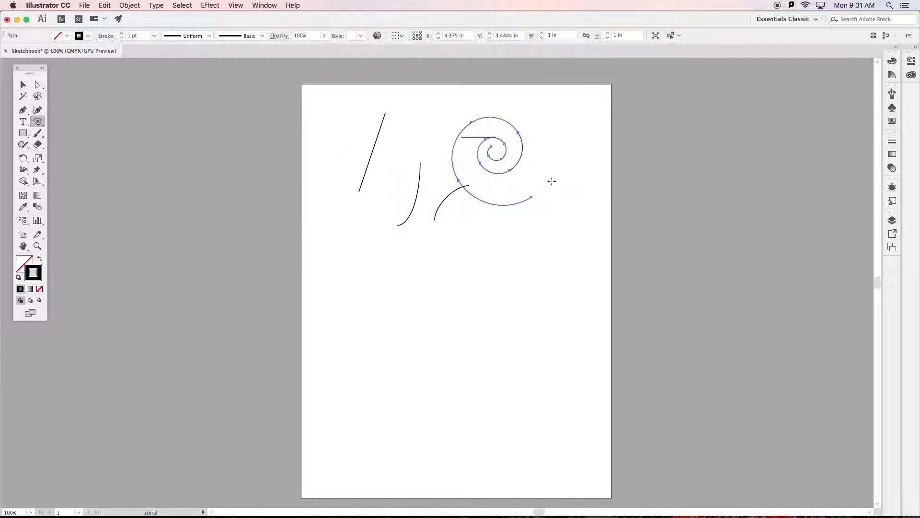
left_click(572, 167)
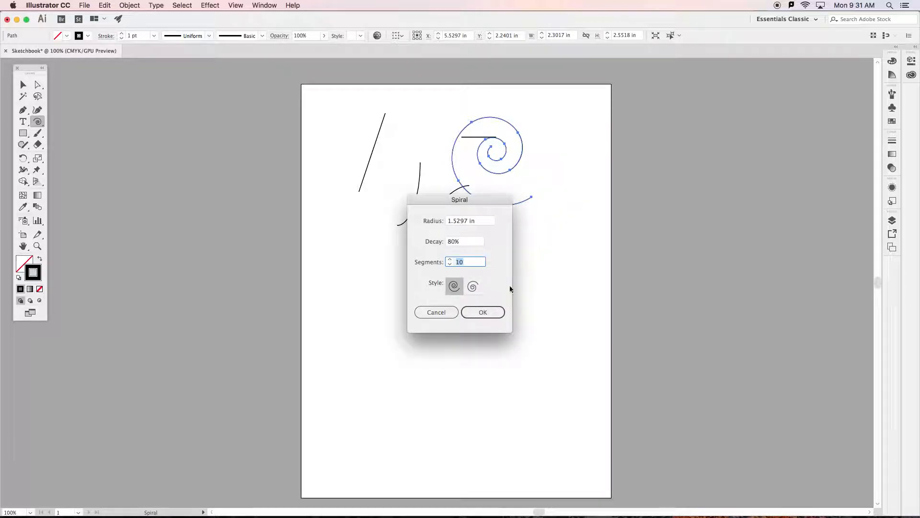
left_click(483, 312)
Draw a rectangular grid about 1.47 by 1.66 in, and place a second one that size with 5 horizontal and 5 vertical dividers.
left_click_drag(38, 121, 66, 156)
left_click_drag(314, 103, 367, 161)
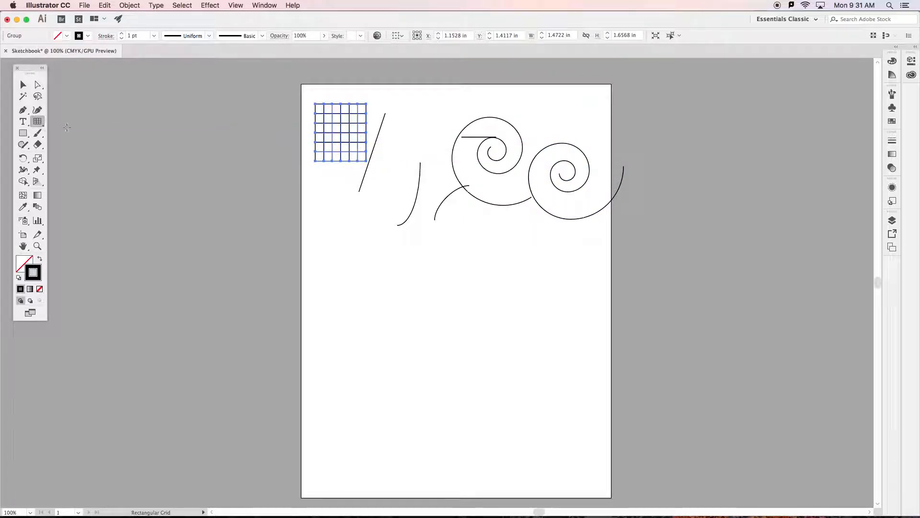
left_click(404, 122)
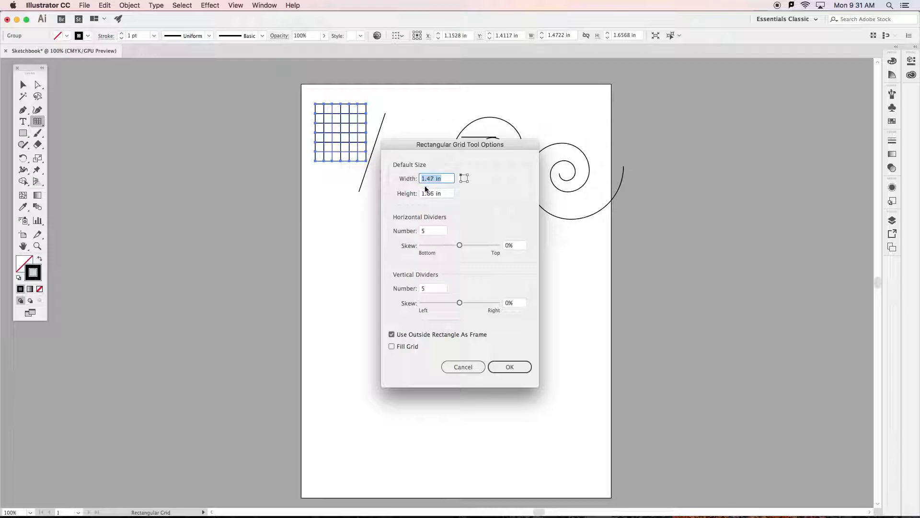
left_click(509, 367)
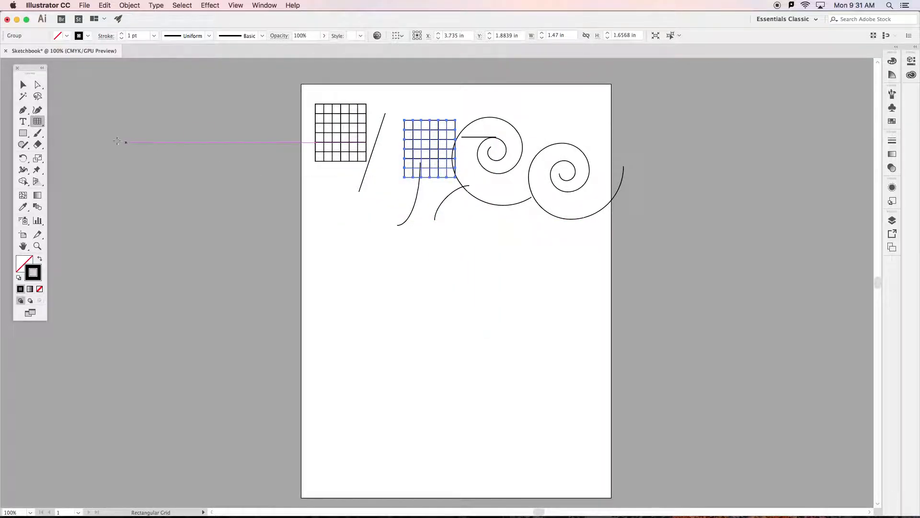
Draw a polar grid about 1.72 by 1.82 in, and place a second one that size with 5 concentric and 5 radial dividers.
left_click(38, 122)
left_click(79, 168)
left_click_drag(345, 206, 407, 270)
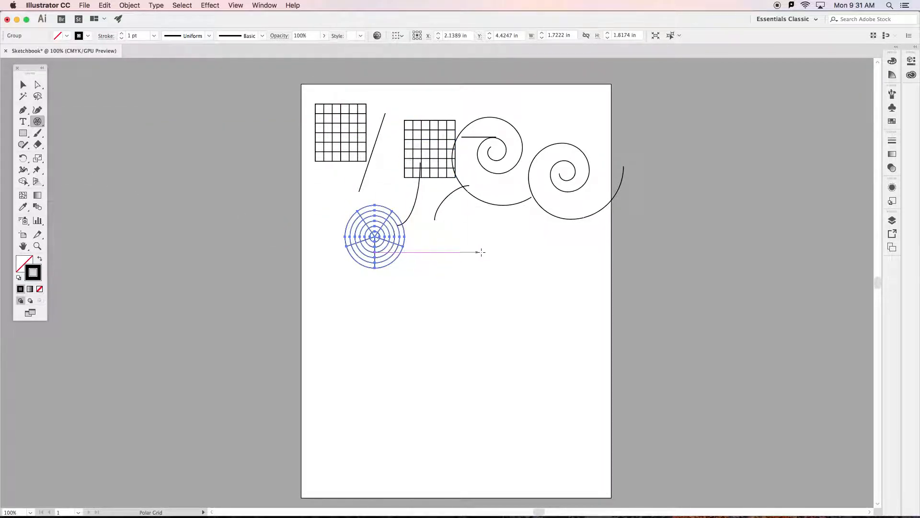
left_click(482, 263)
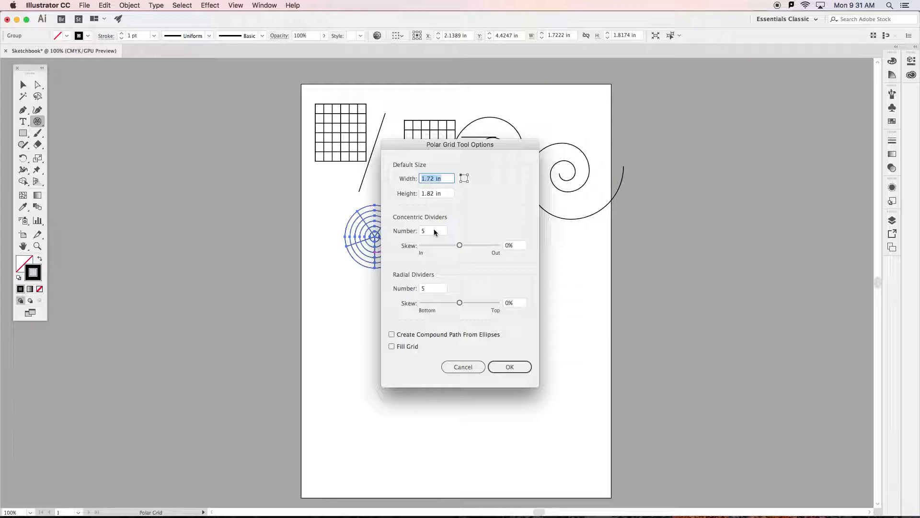
left_click(510, 366)
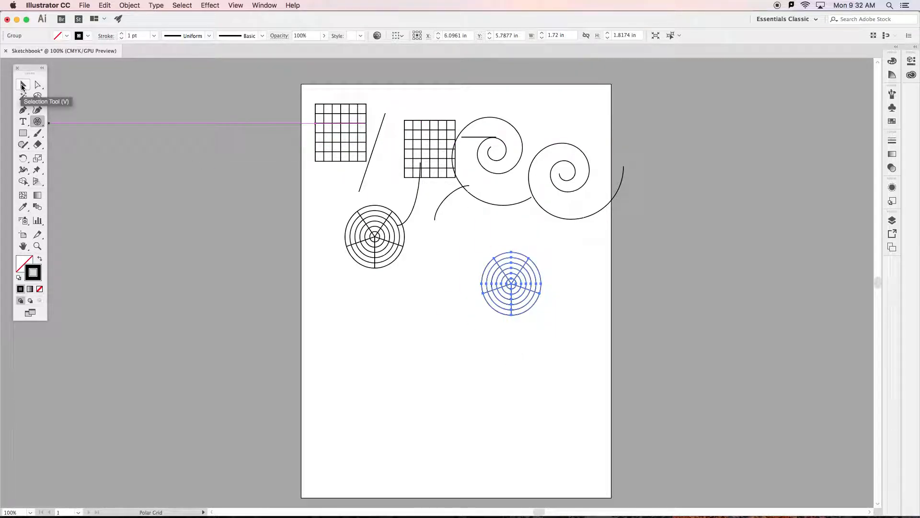
Delete the left of the two spirals, the one overlapping the short horizontal line.
left_click(22, 85)
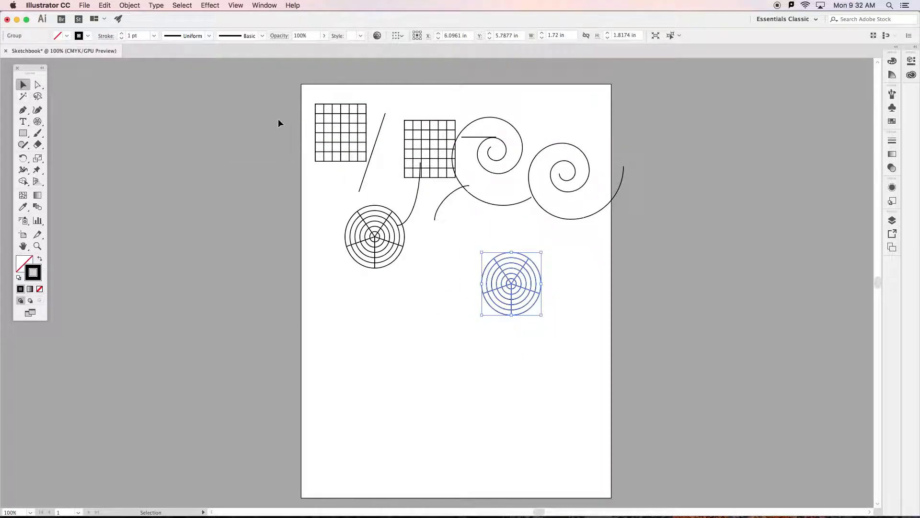
left_click(350, 128)
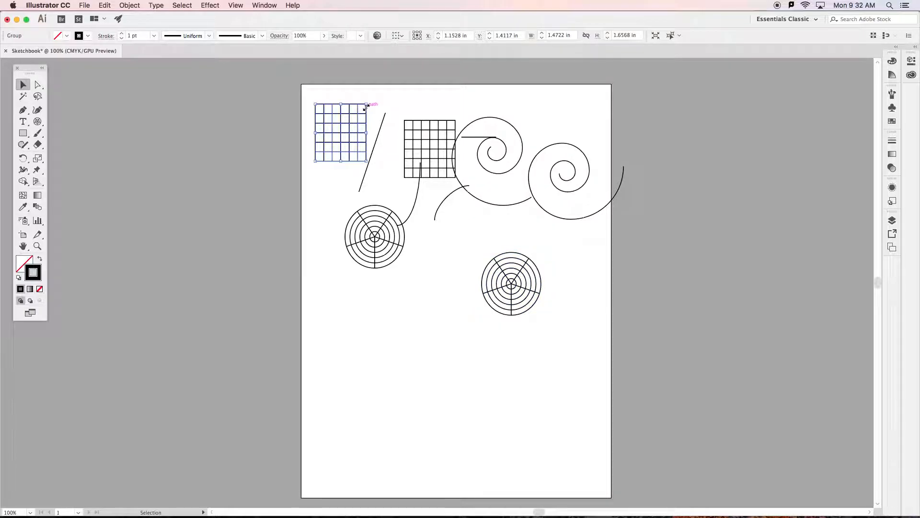
left_click(517, 131)
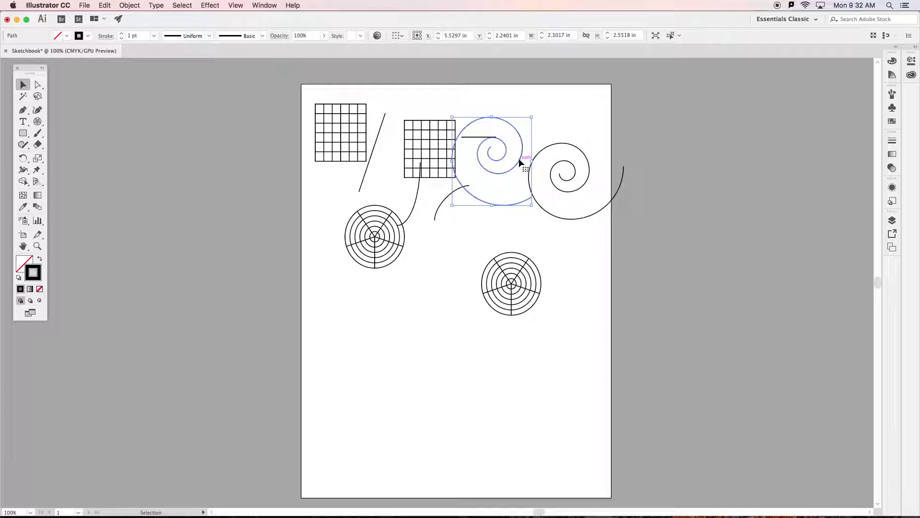
key("Delete")
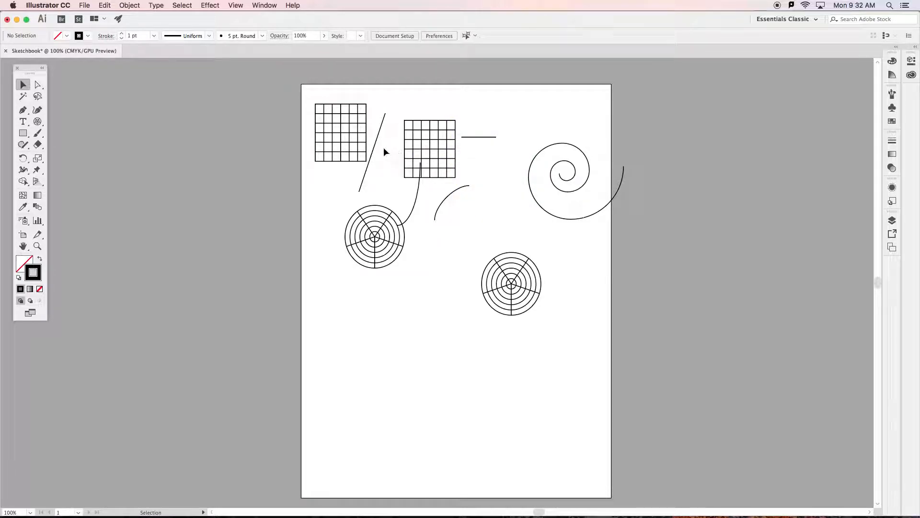
Clear the page by deleting the rectangular grids, lines and arcs, plus the remaining spiral and both polar grids.
left_click(312, 100)
left_click_drag(311, 100, 502, 198)
key("Delete")
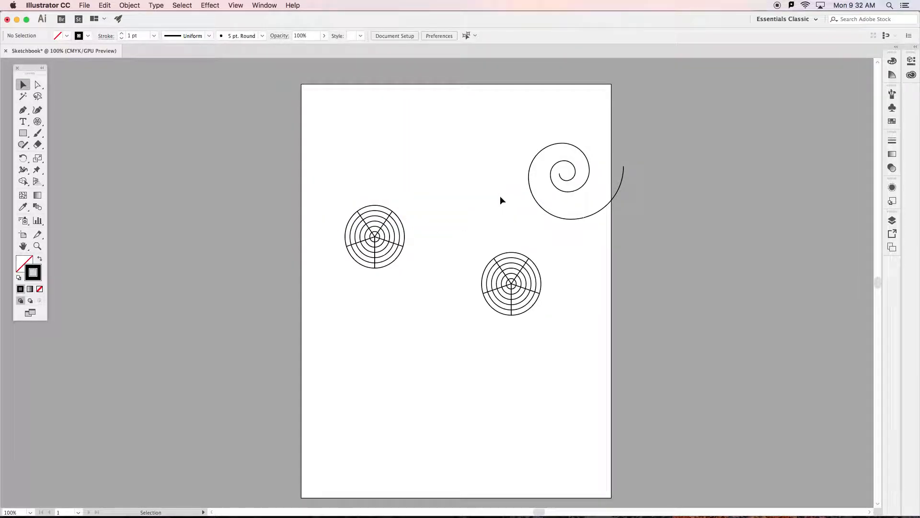
left_click_drag(332, 117, 613, 311)
key("Delete")
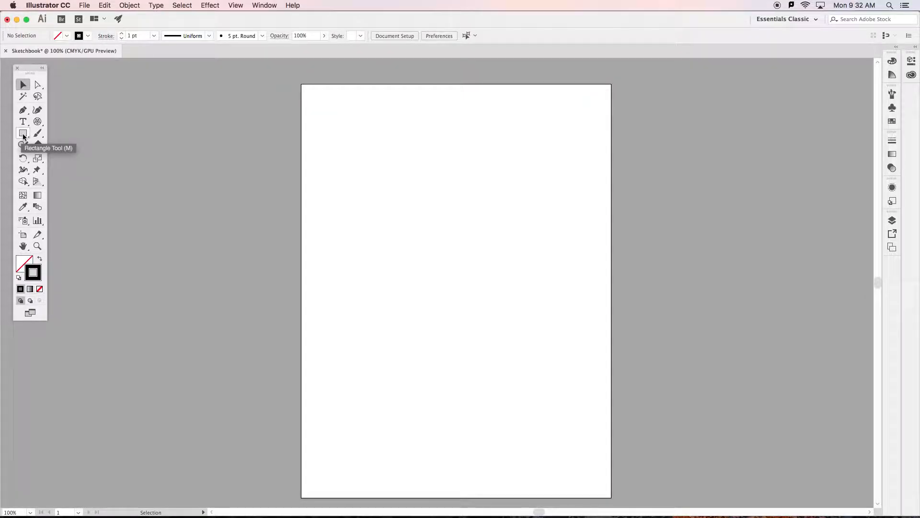
Draw a rectangle about 2.42 in wide and 1.97 in high in the page's upper left area.
left_click_drag(26, 135, 62, 133)
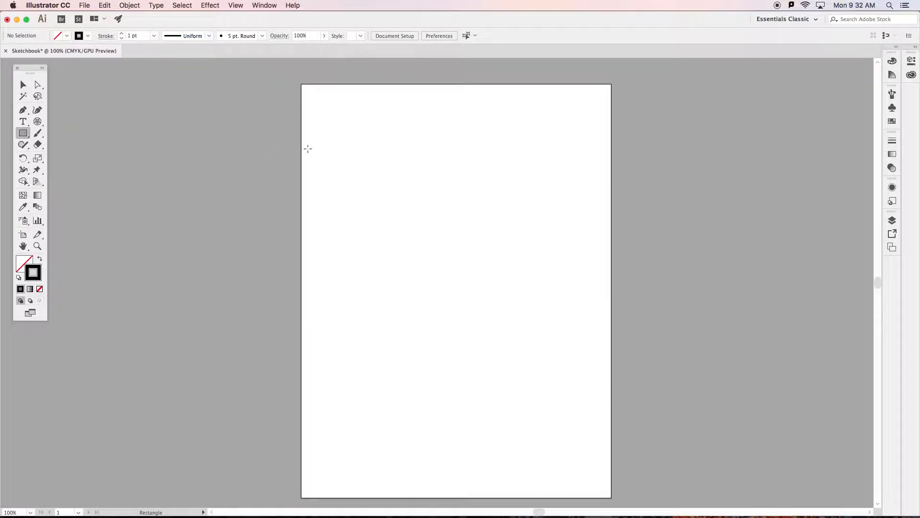
left_click_drag(333, 120, 416, 188)
Add a 1 by 1 in square to the right of the rectangle and round its corners to a radius of about 0.26 in.
left_click(478, 151)
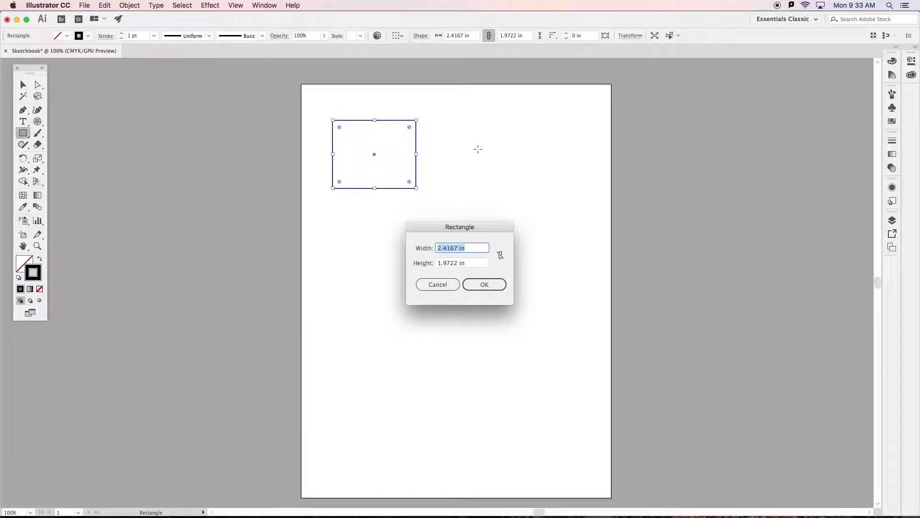
type("1")
key("Tab")
type("1")
left_click(488, 284)
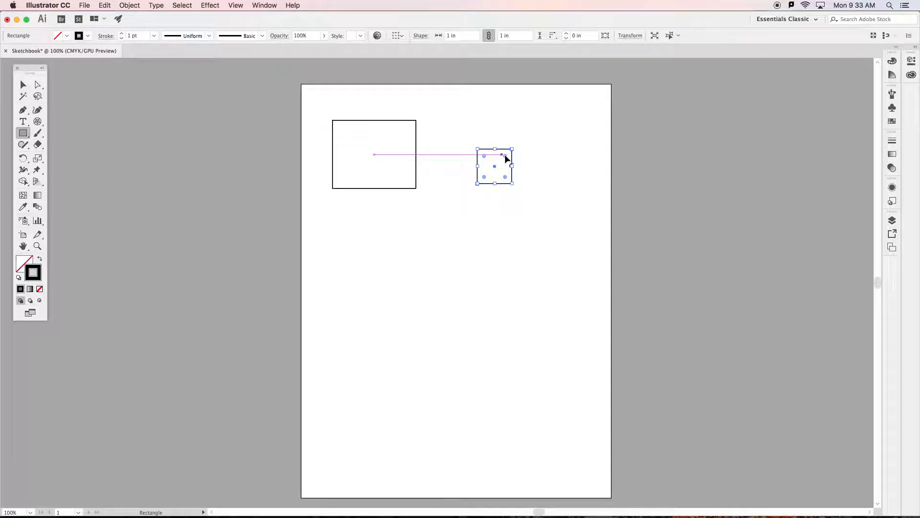
mouse_move(485, 155)
left_mouse_down()
mouse_move(479, 151)
mouse_move(485, 159)
left_mouse_up()
Draw an ellipse about 1.6 by 2.76 in overlapping the rectangle, and a circle about 0.99 in across below the rounded square.
left_click_drag(23, 133, 46, 156)
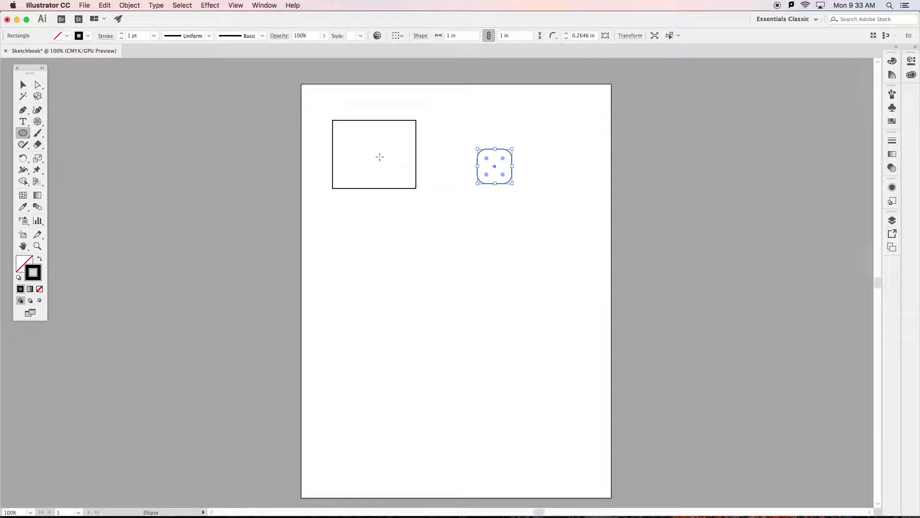
left_click_drag(375, 157, 430, 252)
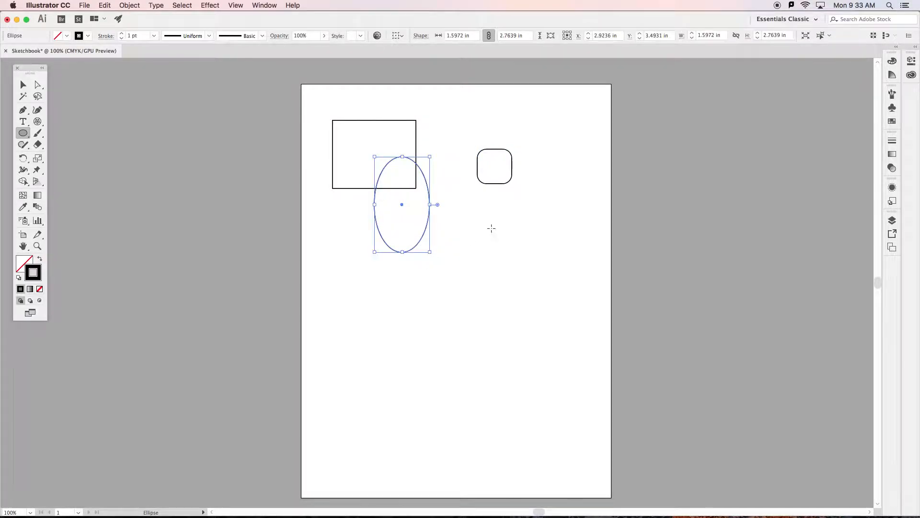
left_click_drag(481, 208, 494, 221)
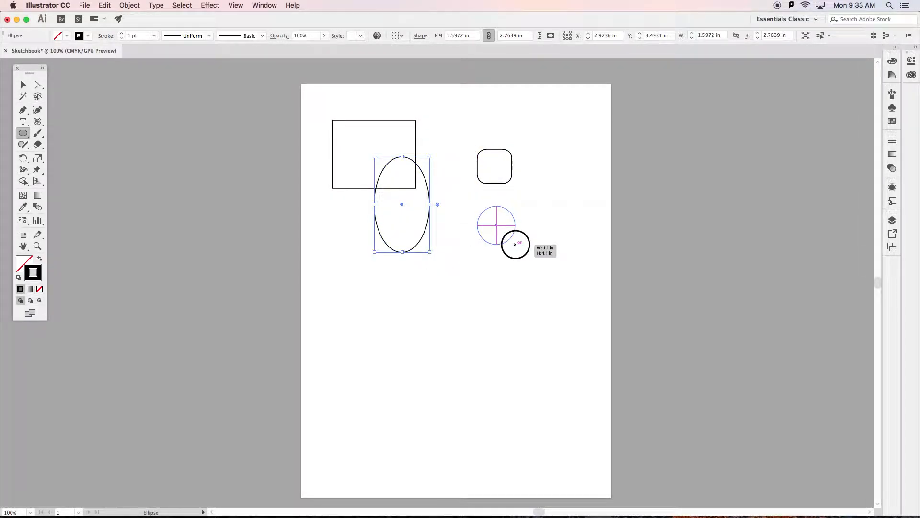
left_click_drag(515, 244, 535, 269)
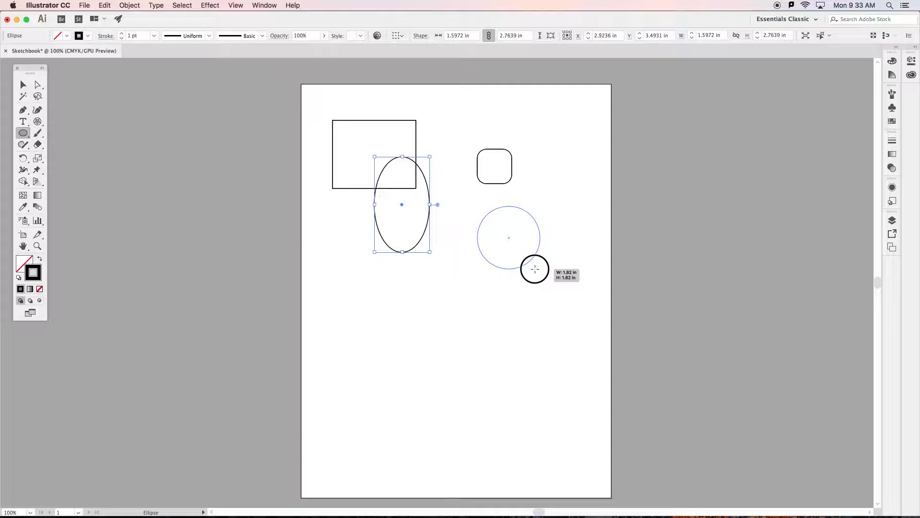
left_click_drag(535, 269, 505, 241)
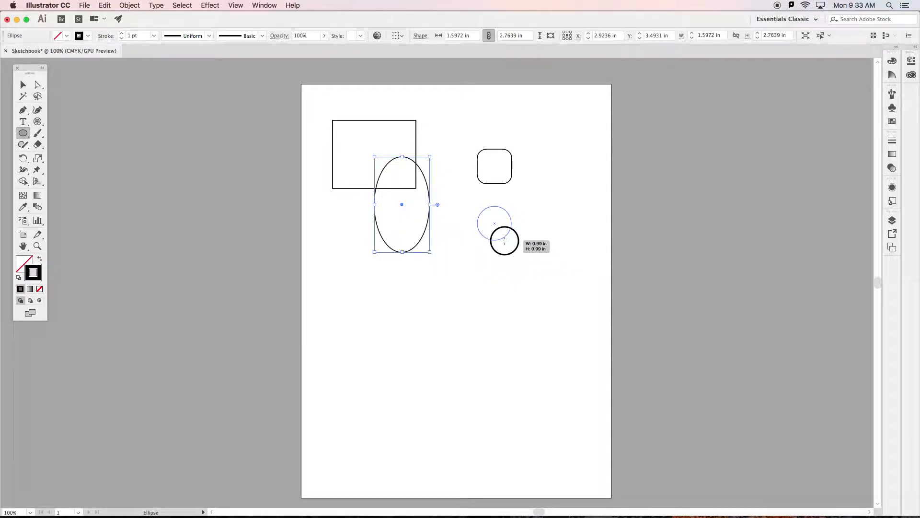
left_click_drag(505, 241, 505, 241)
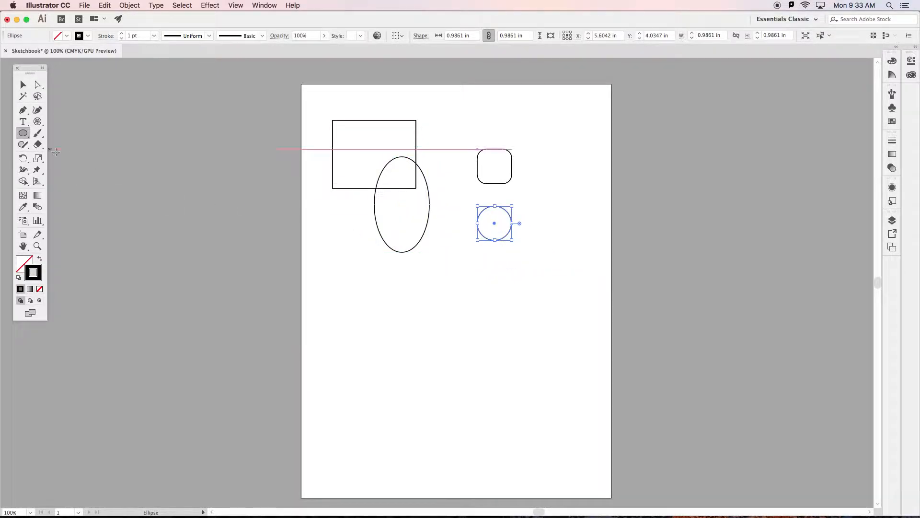
Add another circle with width and height of 1 in, to the right of the existing circle.
left_click(558, 198)
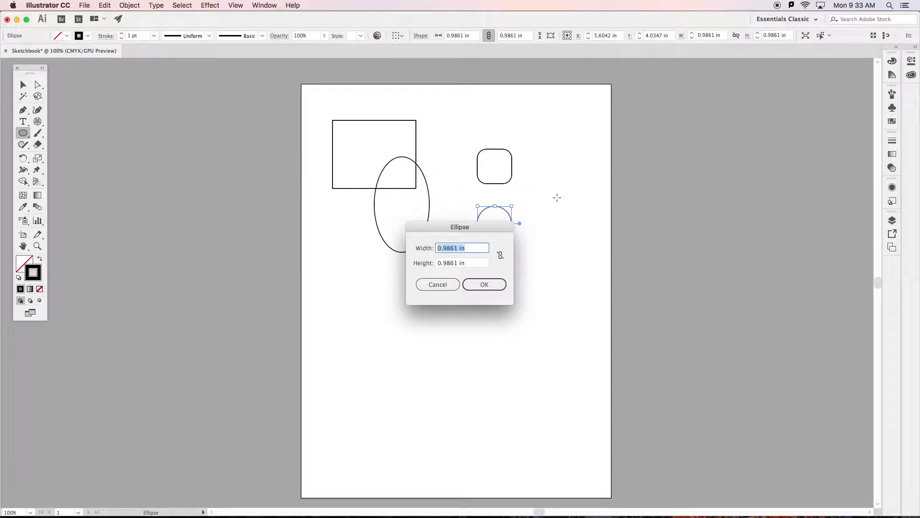
type("1")
key("Tab")
type("1")
left_click(484, 284)
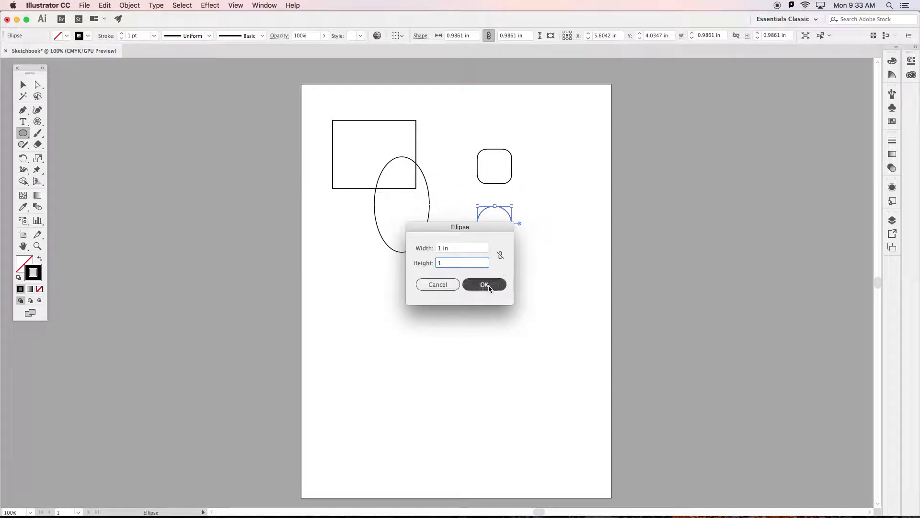
Draw a tilted hexagon about 2.5 in wide and 2.55 in high below the rectangle, at the page's left edge.
left_click(28, 136)
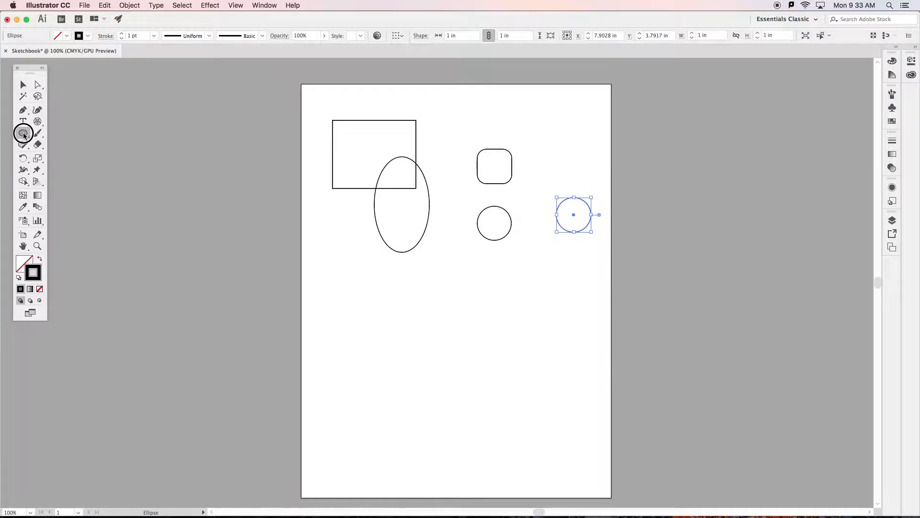
left_click_drag(29, 138, 48, 166)
left_click_drag(344, 265, 377, 296)
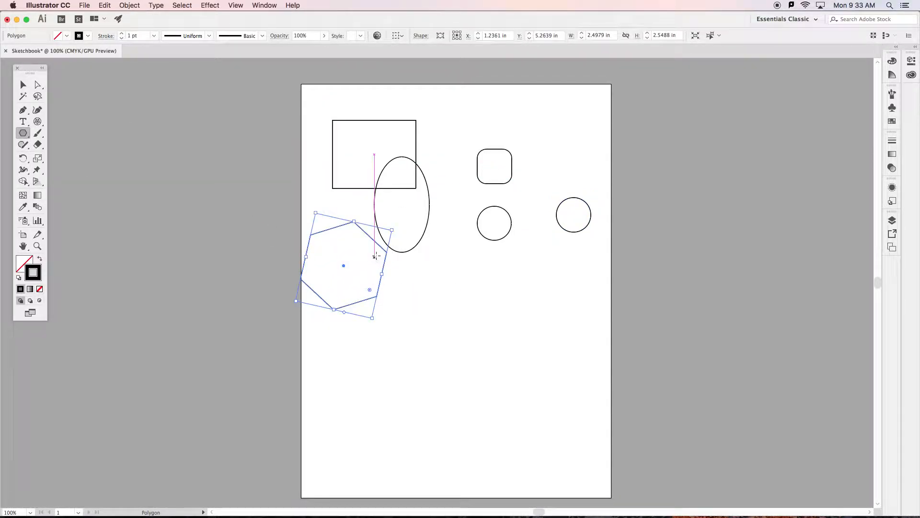
Add a three-sided polygon with a radius of 1.3071 in beside the hexagon, and draw two smaller rotated triangles to its right.
left_click(453, 265)
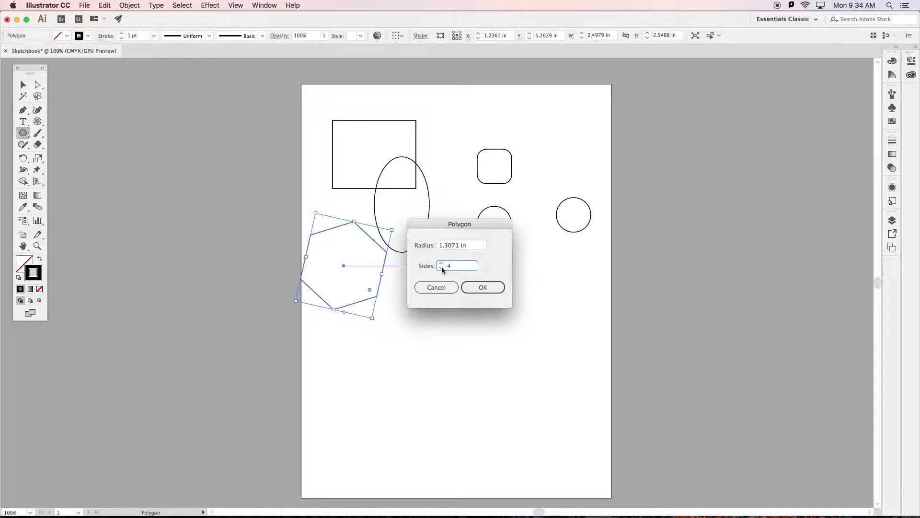
left_click(480, 287)
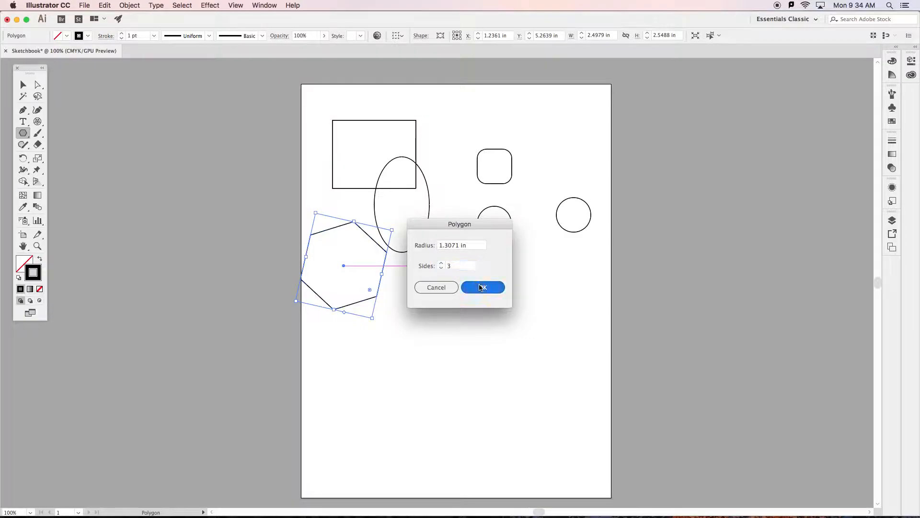
left_click_drag(512, 260, 540, 287)
left_click_drag(598, 271, 579, 297)
Add a six-sided polygon with a radius of 0.9461 in in the page's upper right area.
left_click(560, 135)
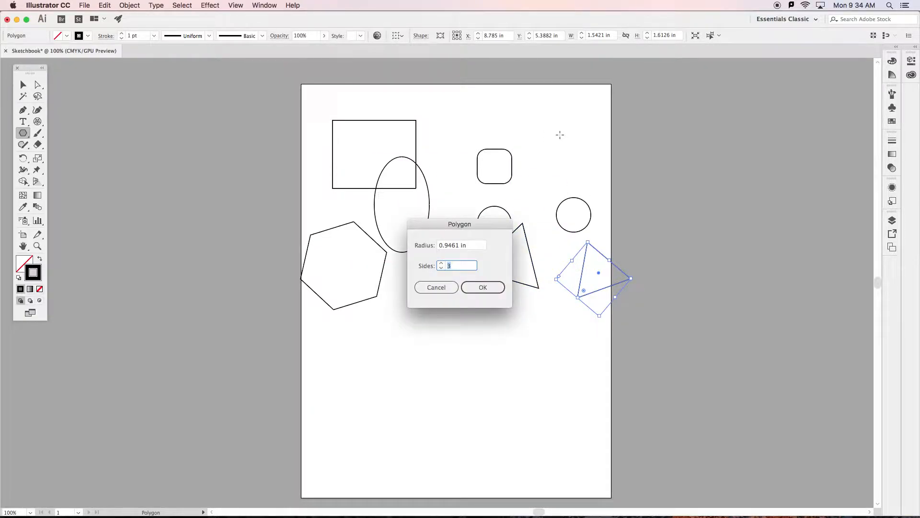
left_click(441, 263)
left_click(441, 263)
left_click(441, 263)
left_click(477, 288)
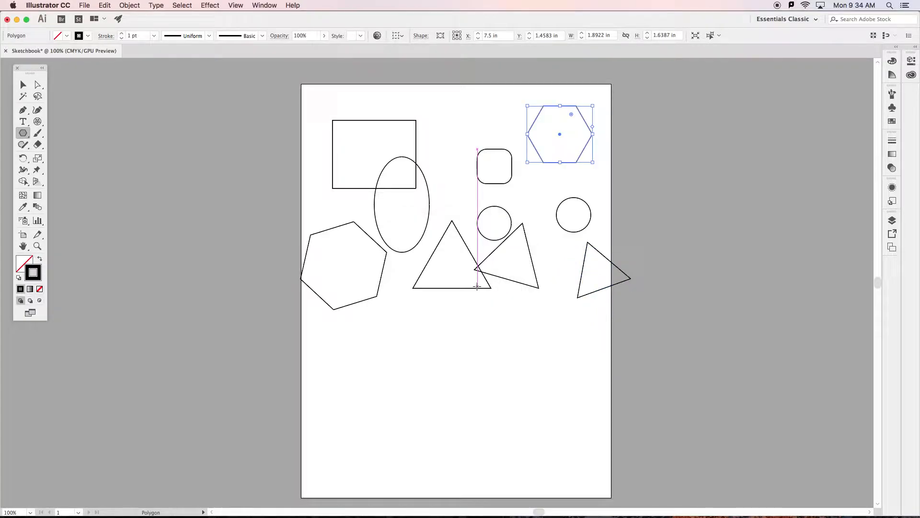
Draw a five-pointed star about 2.24 by 2.19 in below the ellipse, and add a 12-point star with radii 1.1811 and 0.5906 in beside it.
left_click_drag(23, 133, 58, 179)
left_click_drag(398, 318, 425, 348)
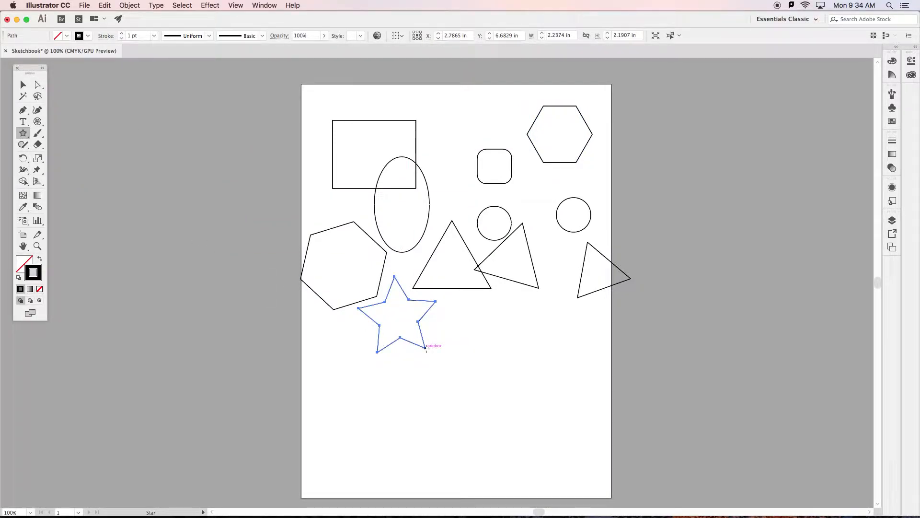
left_click(488, 320)
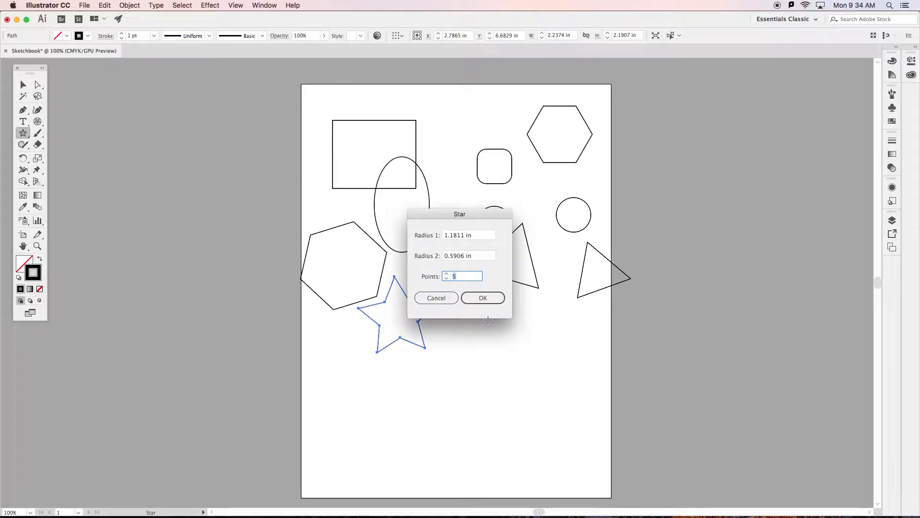
left_click(447, 275)
left_click(482, 298)
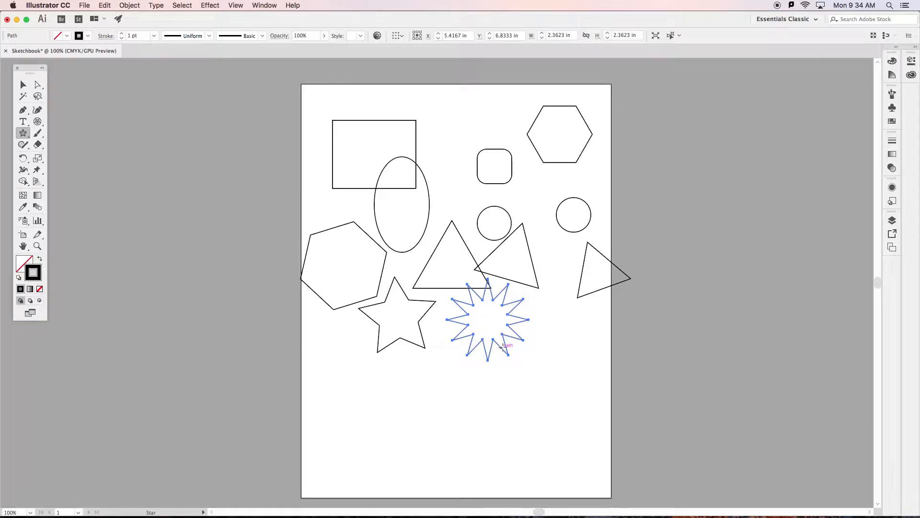
Draw a rotated 12-point star about 1.94 in across further right, and add a 5-point star with radii 0.9786 and 0.4893 in below the others.
left_click_drag(560, 326, 583, 349)
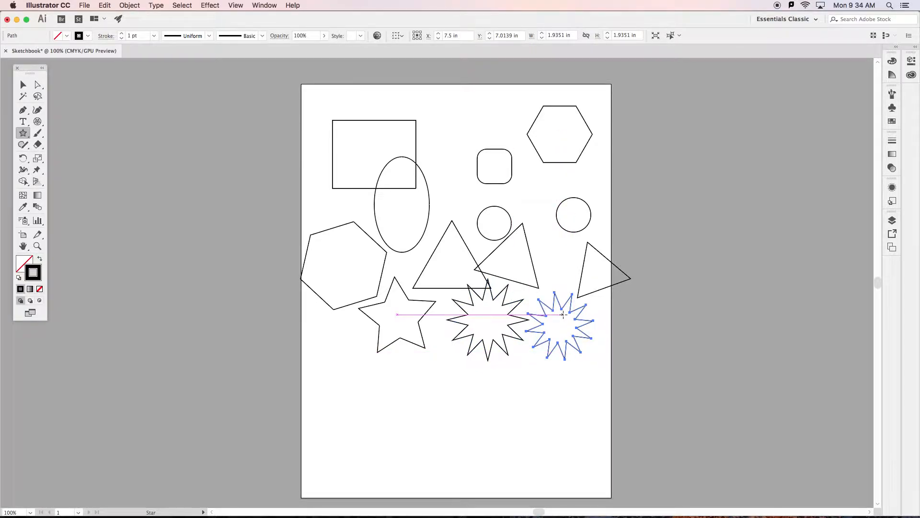
left_click(448, 376)
left_click(448, 278)
left_click(448, 278)
left_click(448, 278)
left_click(447, 278)
left_click(448, 278)
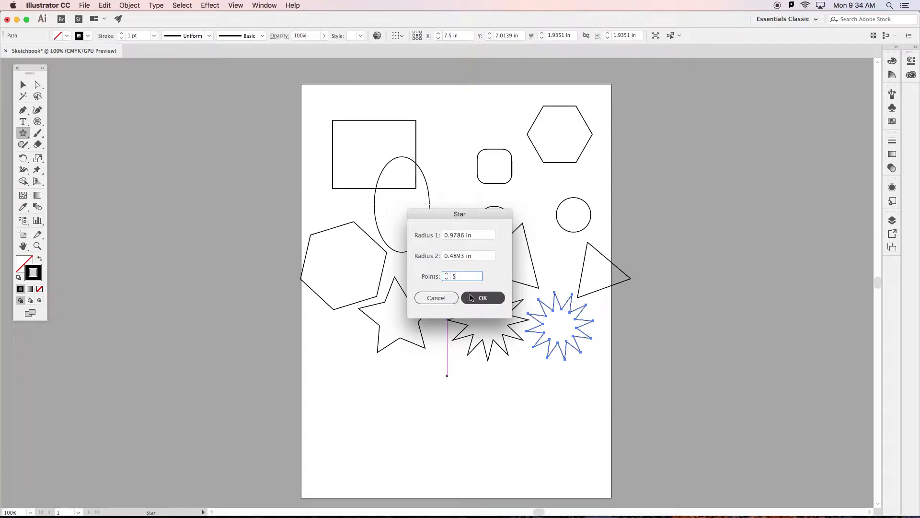
left_click(482, 298)
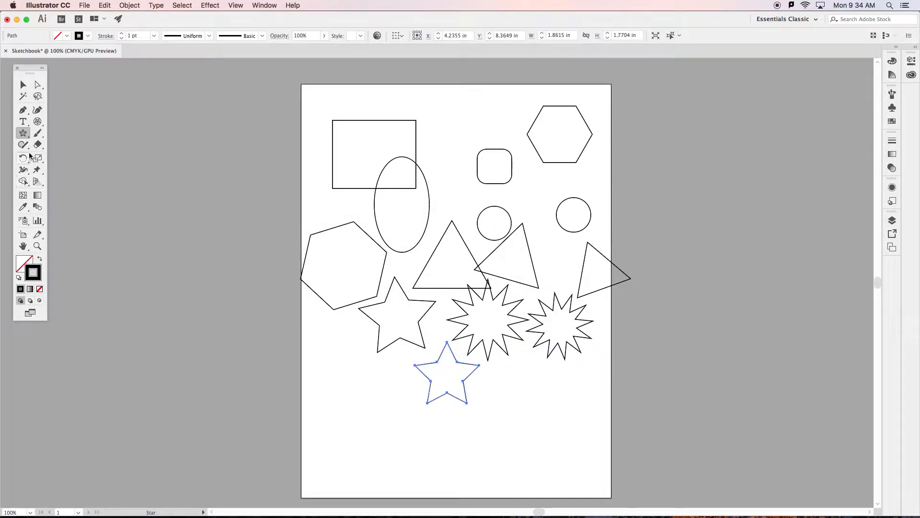
Draw a large flare about 15.93 in across, centred over the shapes in the upper half of the page.
left_click(24, 133)
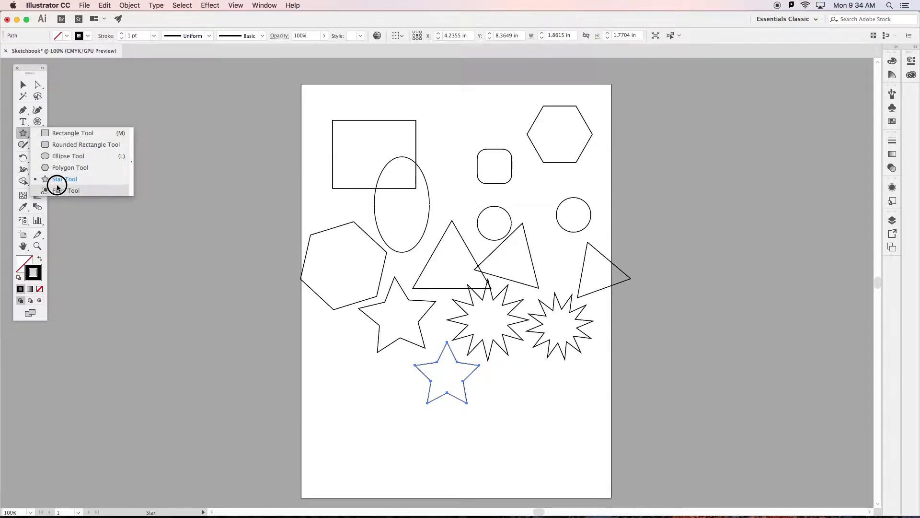
left_click(54, 192)
left_click_drag(483, 183, 297, 244)
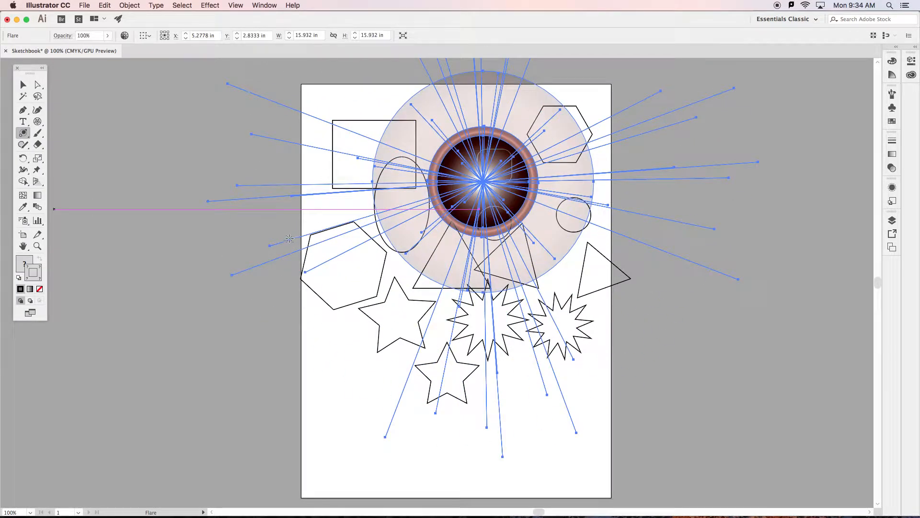
Delete the flare and all the other shapes from the page.
left_click(22, 86)
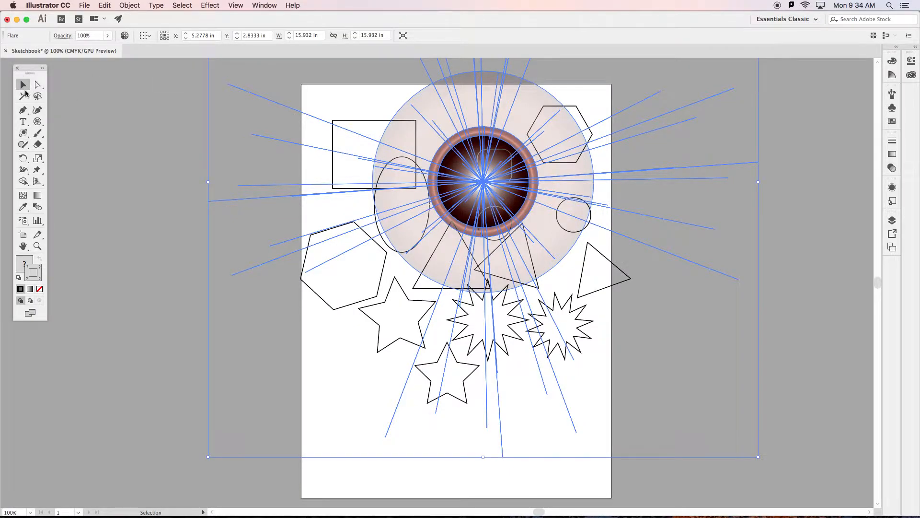
left_click_drag(599, 315, 680, 414)
key("Delete")
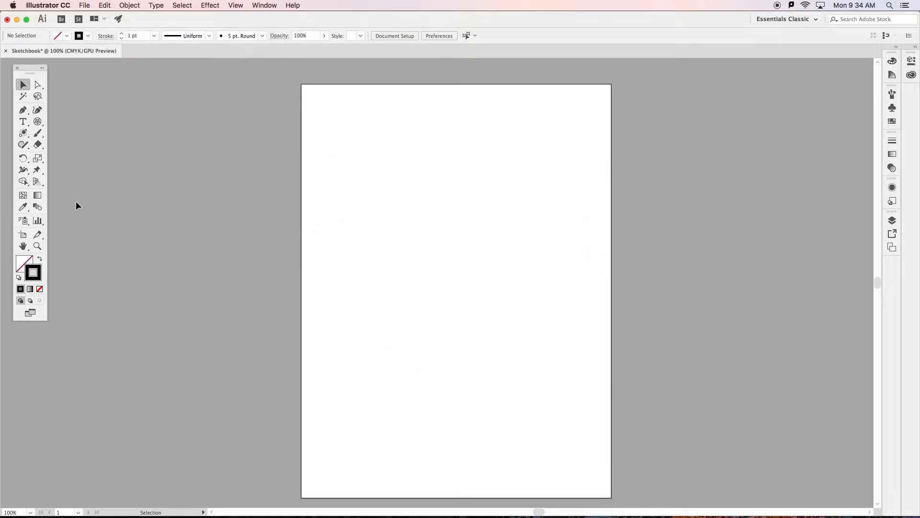
Set the fill colour to red E80F0F and draw a rectangle about 2.13 by 1.97 in in the page's upper left area.
left_click_drag(23, 133, 72, 131)
left_click(25, 262)
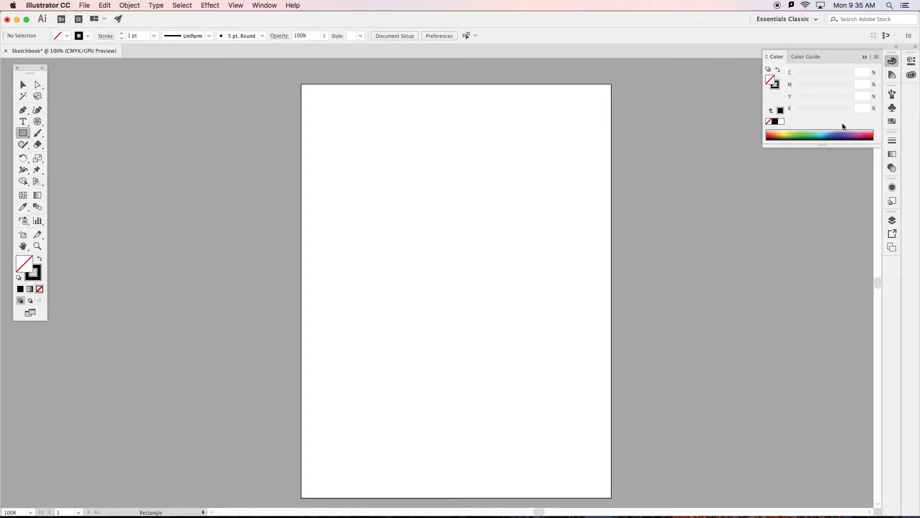
double_click(24, 263)
left_click(556, 208)
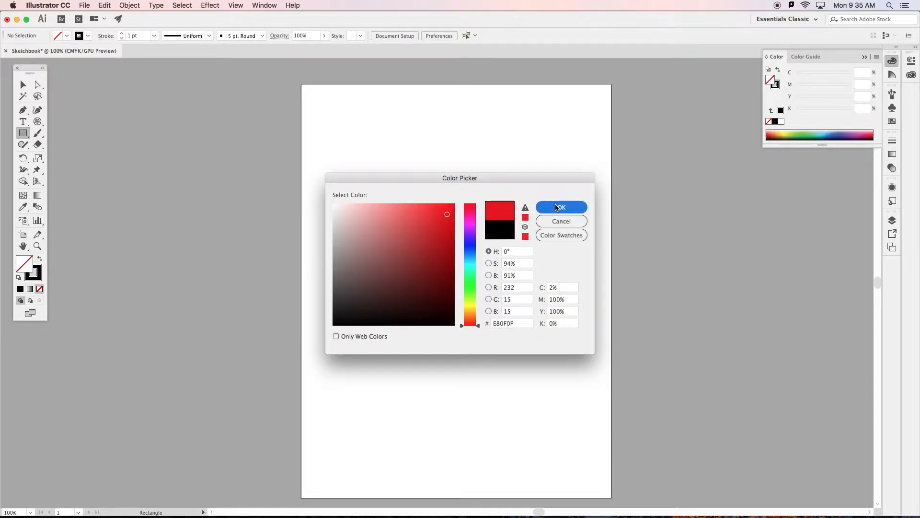
left_click_drag(349, 177, 424, 245)
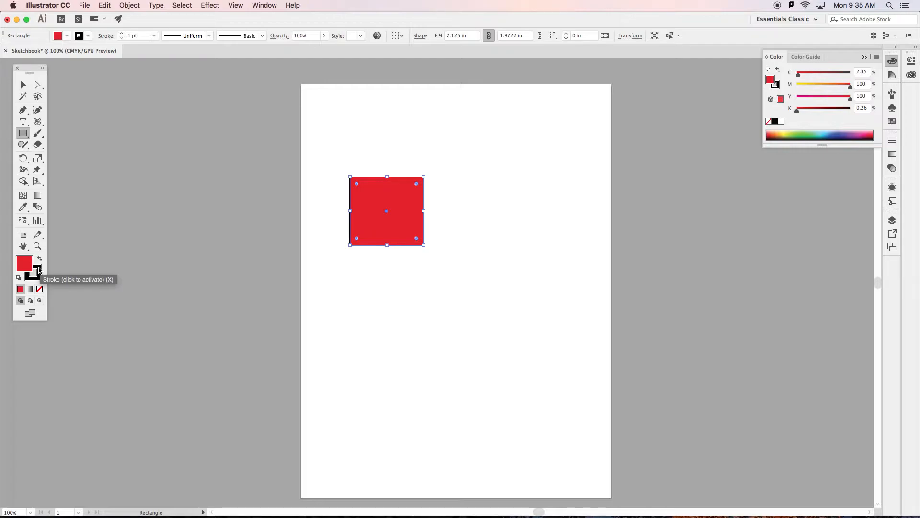
Change the rectangle's stroke colour to a blue of about C 83, M 72, Y 0, K 0.
double_click(39, 270)
left_click(472, 247)
left_click(434, 214)
left_click(561, 207)
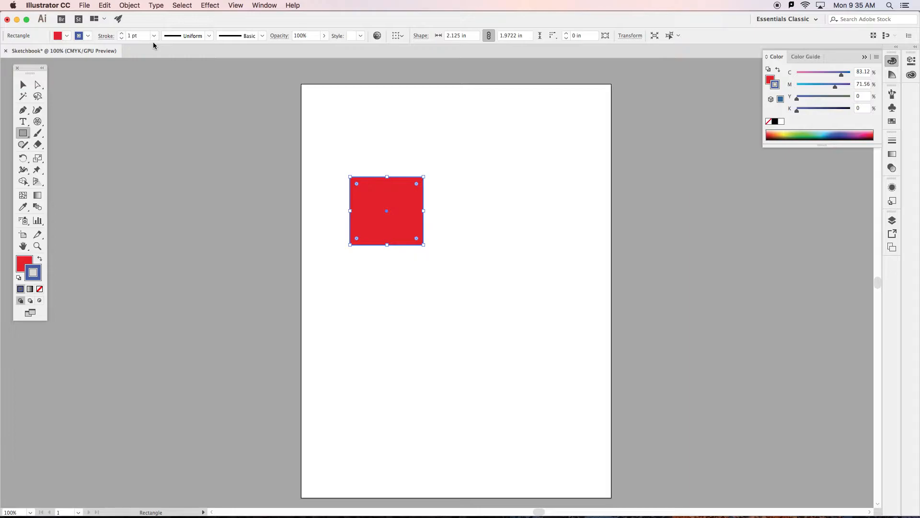
Increase the rectangle's stroke weight to 9 pt.
left_click(121, 34)
left_click(122, 34)
left_click(121, 35)
left_click(122, 34)
left_click(122, 34)
left_click(122, 34)
left_click(122, 34)
left_click(122, 34)
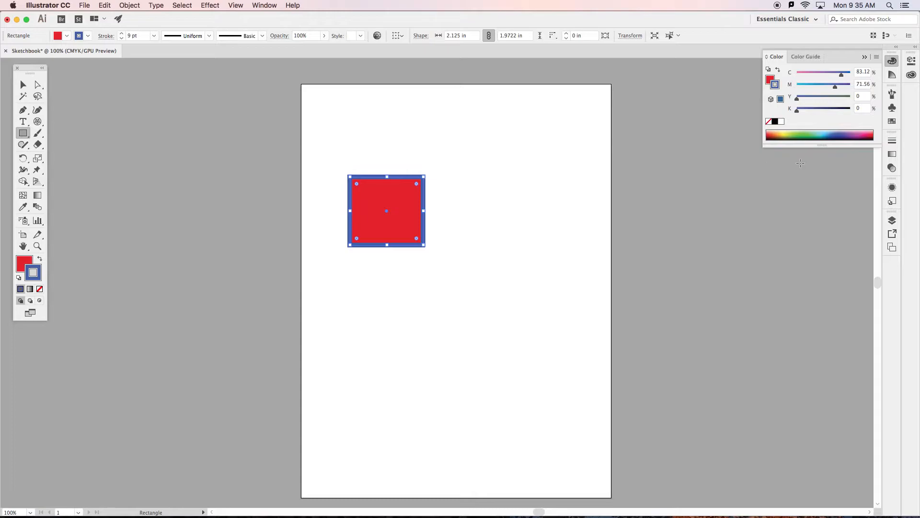
Show the full stroke options, including cap, corner, alignment, dashed line, arrowheads and profile.
left_click(893, 141)
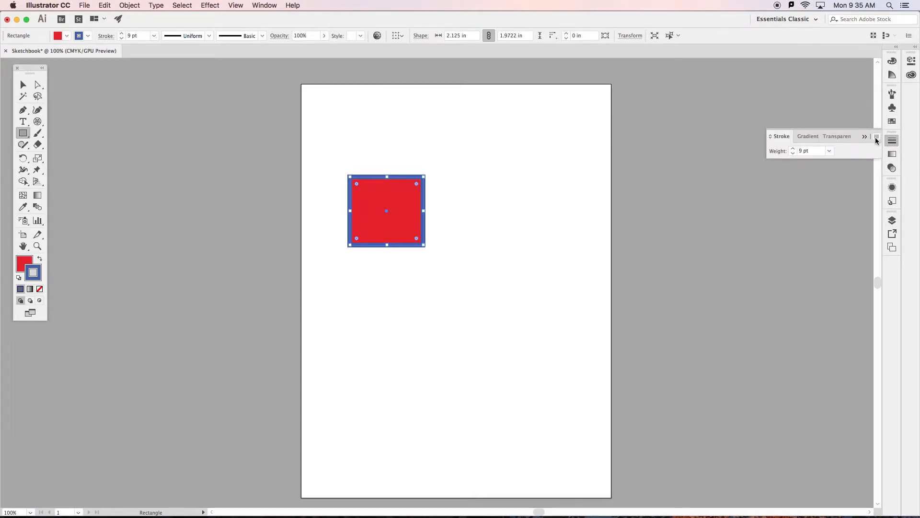
left_click(879, 139)
left_click(863, 137)
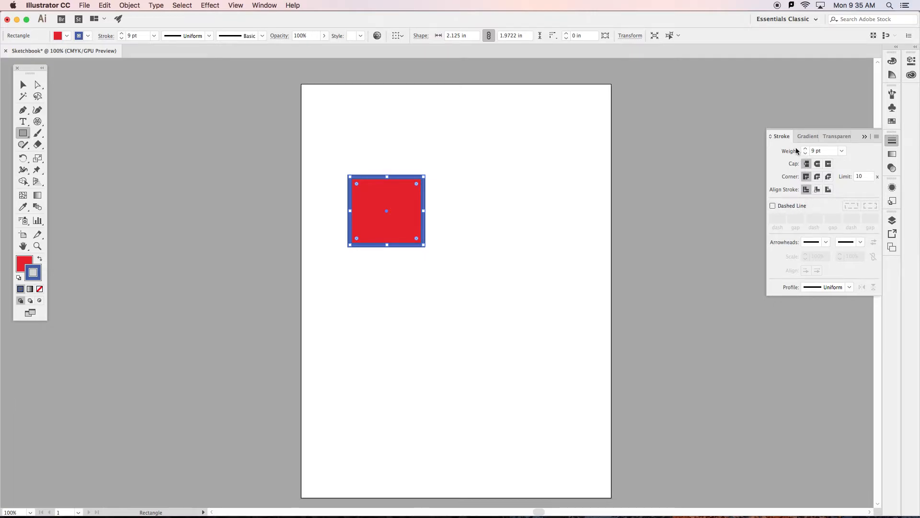
left_click(871, 136)
Draw a square about 2.1 in wide overlapping the rectangle's lower right corner, and bring the original rectangle to the front.
left_click_drag(472, 281, 400, 207)
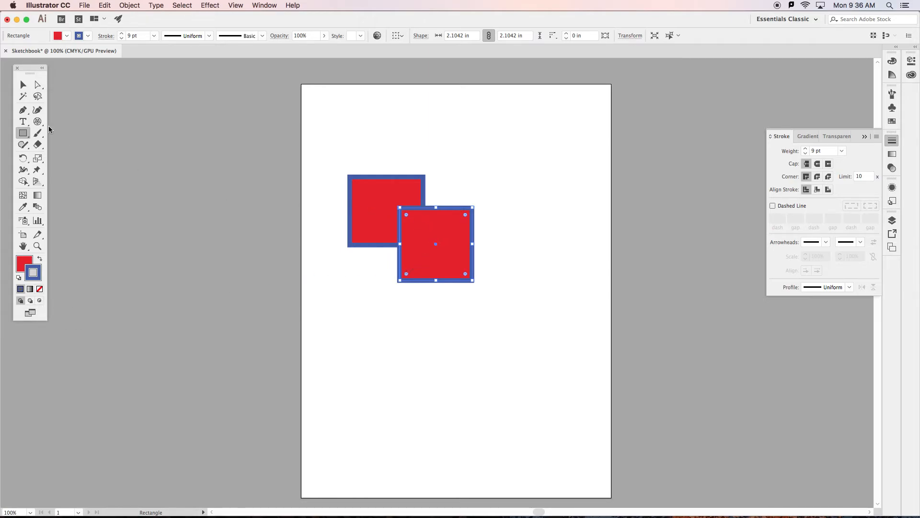
left_click(23, 84)
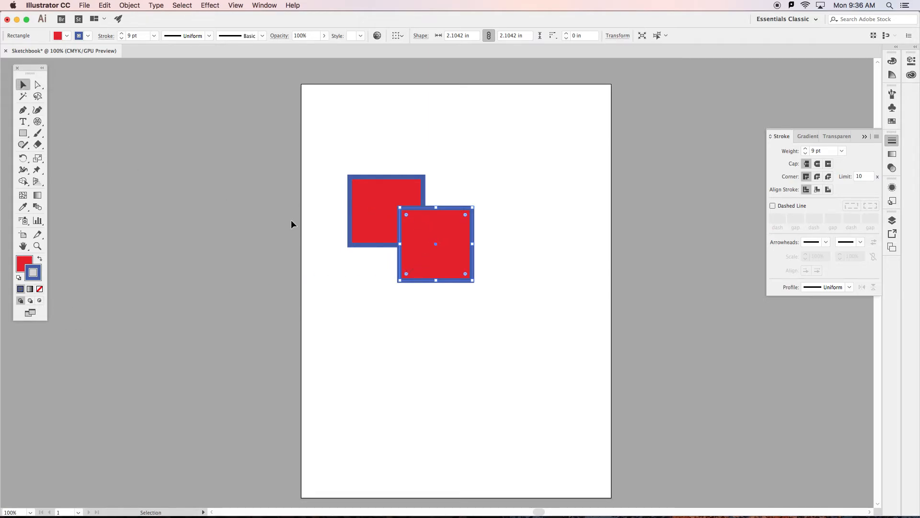
left_click(364, 207)
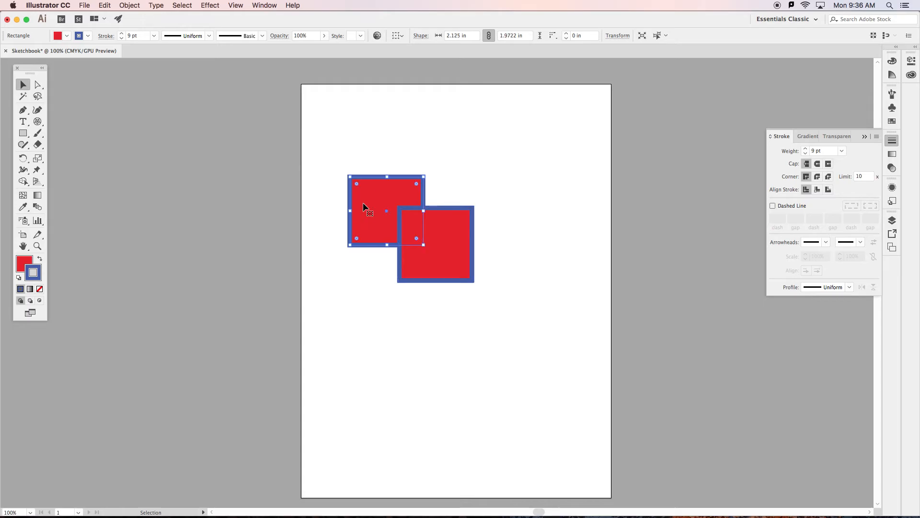
left_click(129, 7)
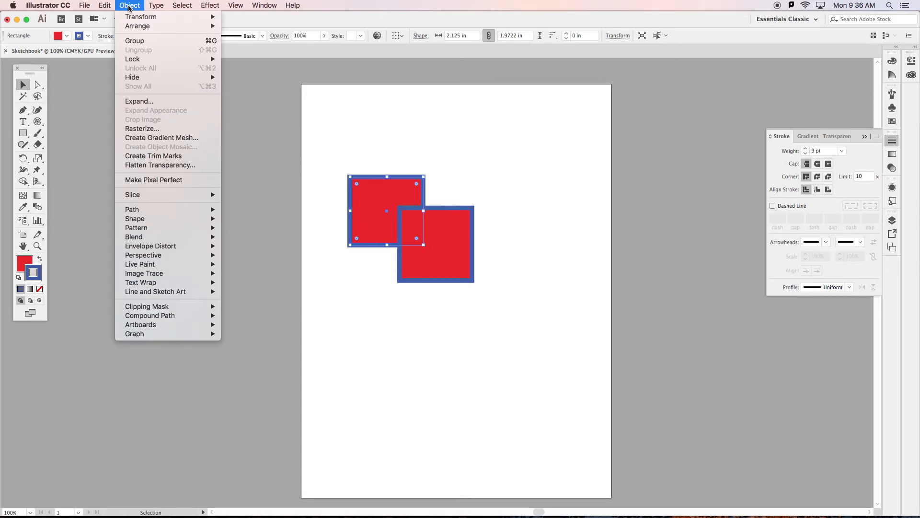
mouse_move(134, 26)
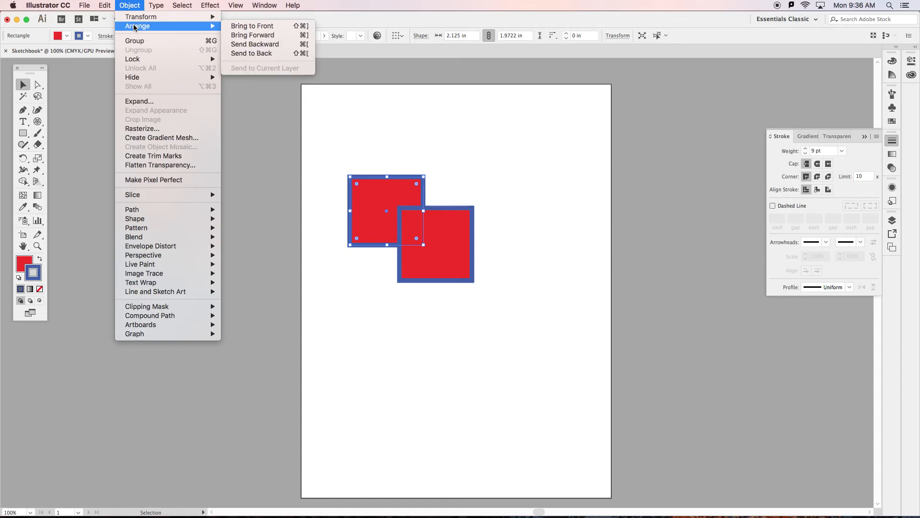
left_click(247, 36)
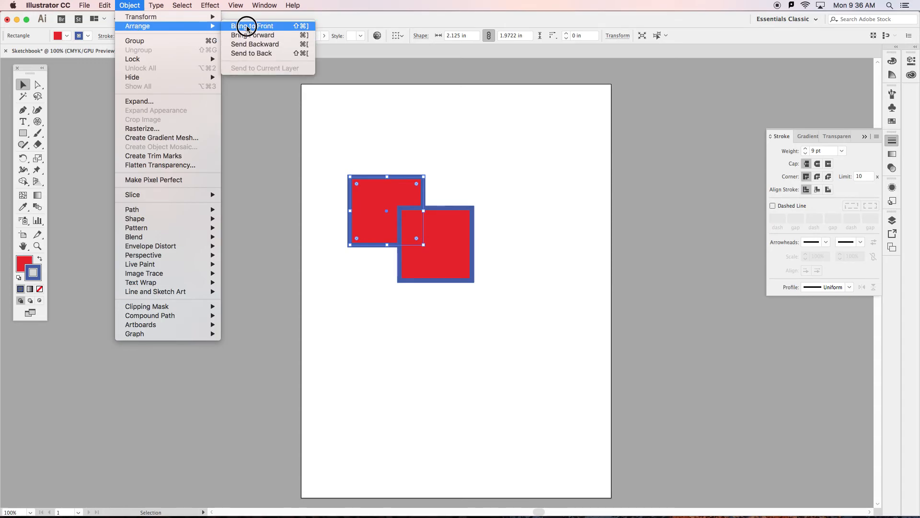
Open the stacking-order options for the original rectangle.
right_click(378, 196)
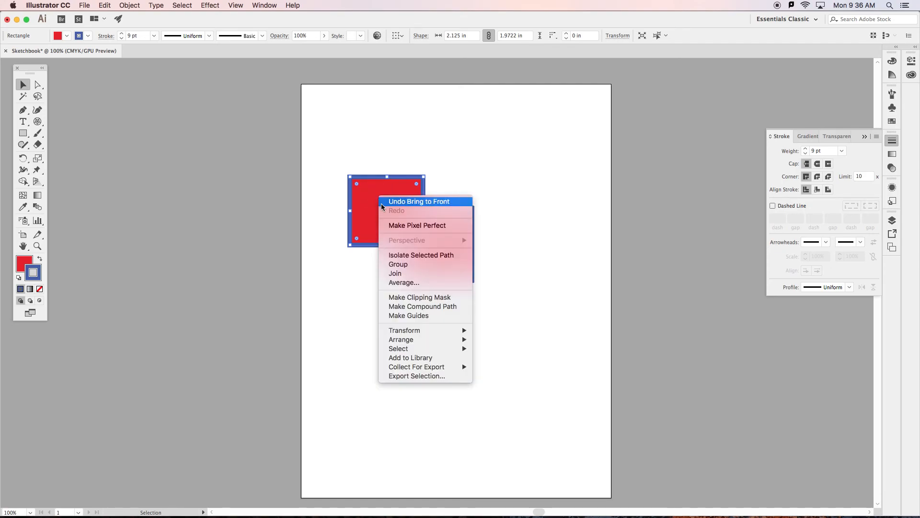
mouse_move(407, 340)
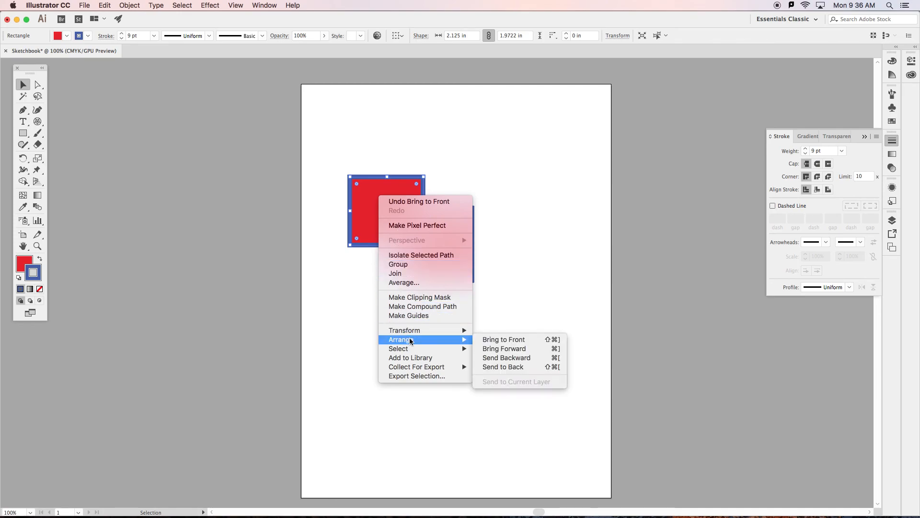